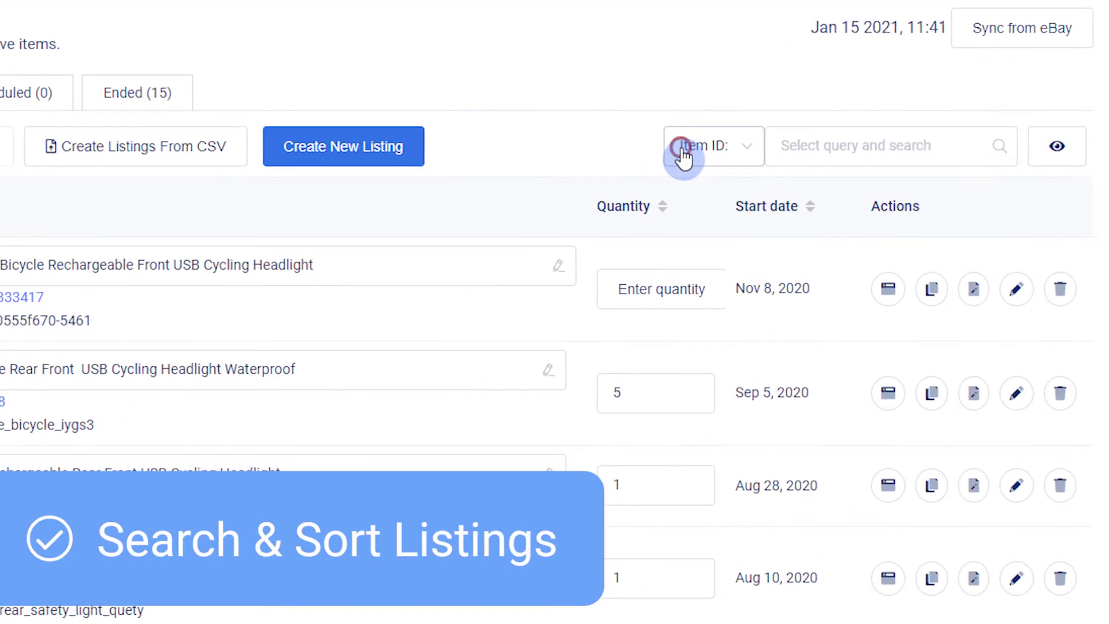
# Step: Add the Price column to the listings table and sort the four listings by ascending price
pyautogui.click(772, 157)
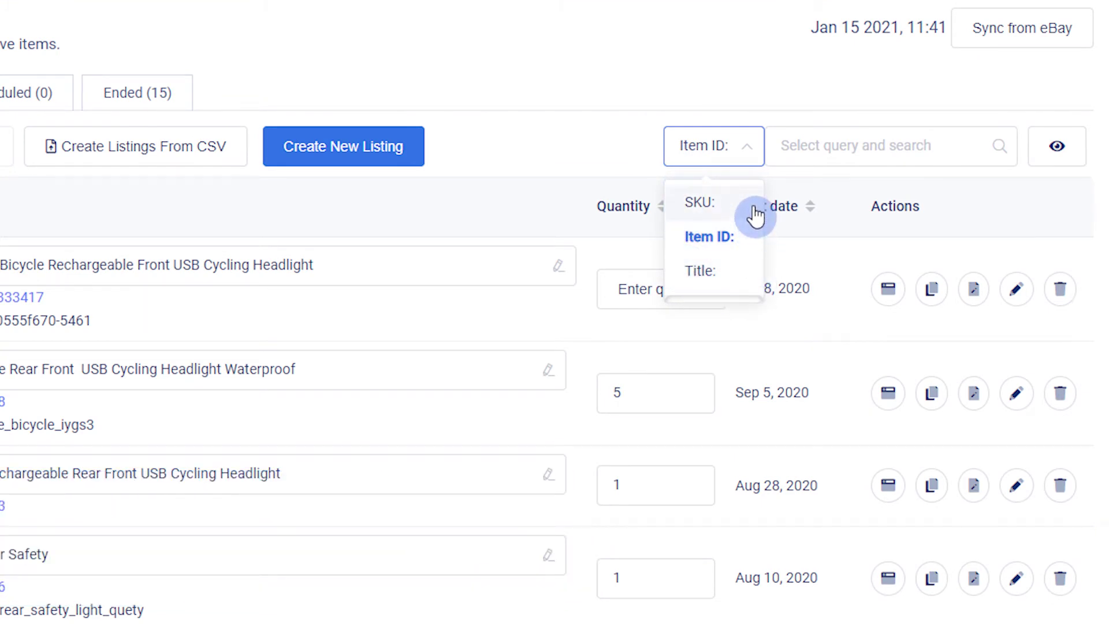
pyautogui.click(1057, 146)
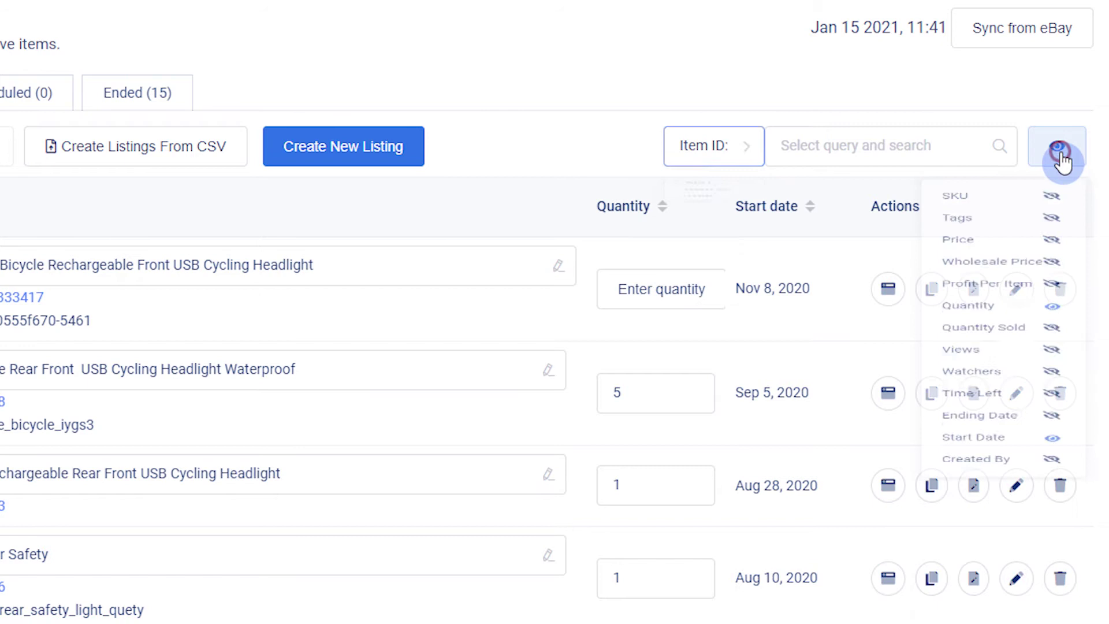
pyautogui.click(994, 284)
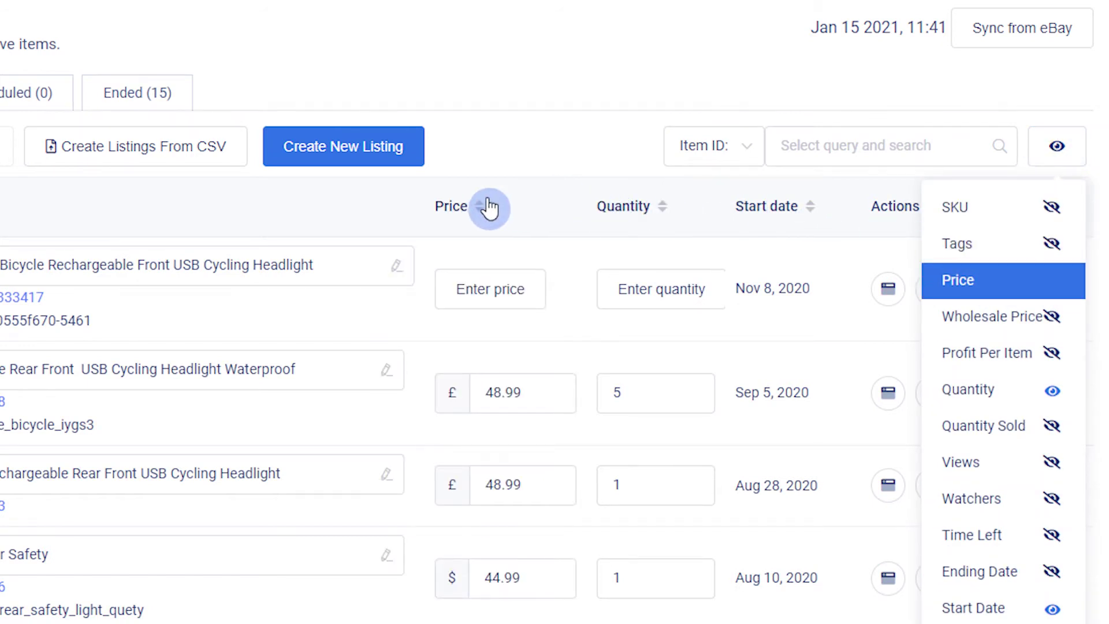
pyautogui.click(479, 205)
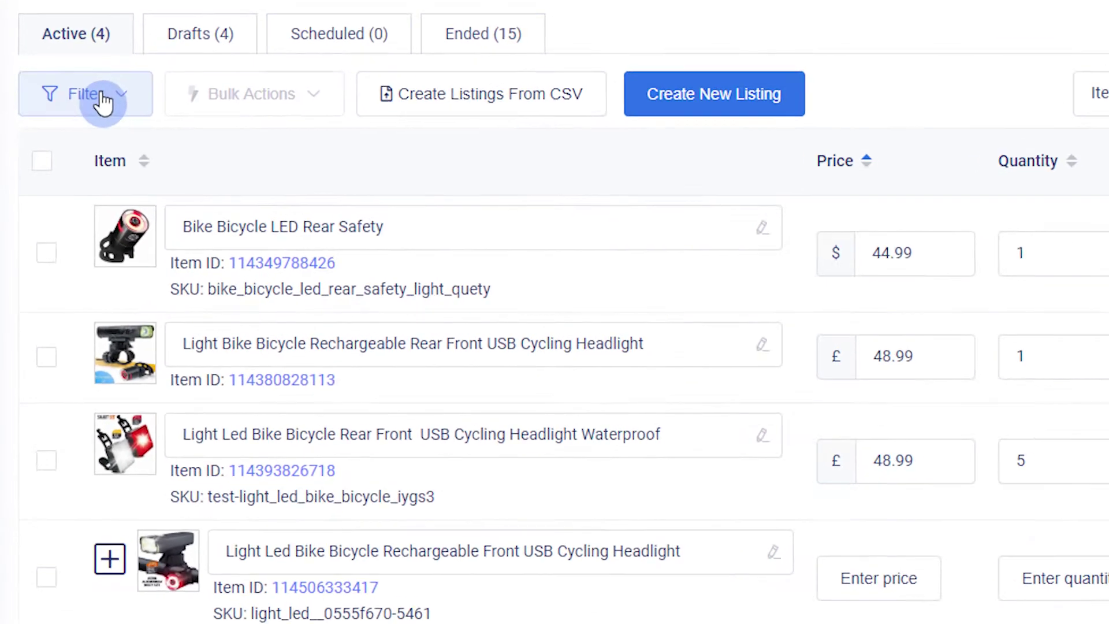
# Step: Apply a 'Title contains light' filter so three active listings remain
pyautogui.click(61, 160)
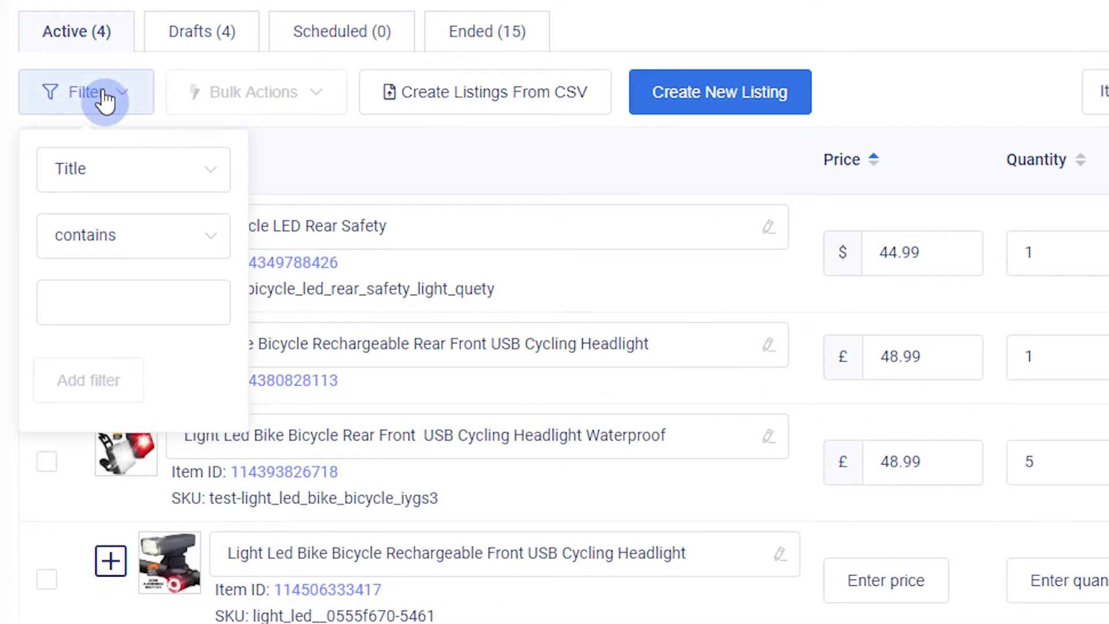
pyautogui.click(132, 168)
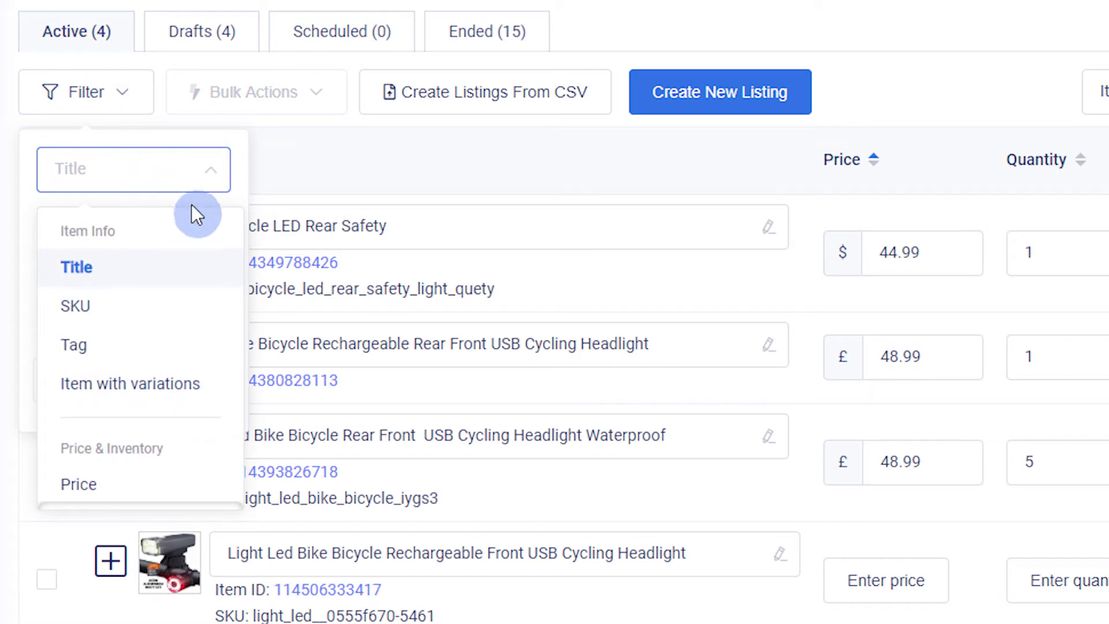
pyautogui.moveTo(238, 251)
pyautogui.mouseDown()
pyautogui.moveTo(227, 423)
pyautogui.moveTo(242, 256)
pyautogui.mouseUp()
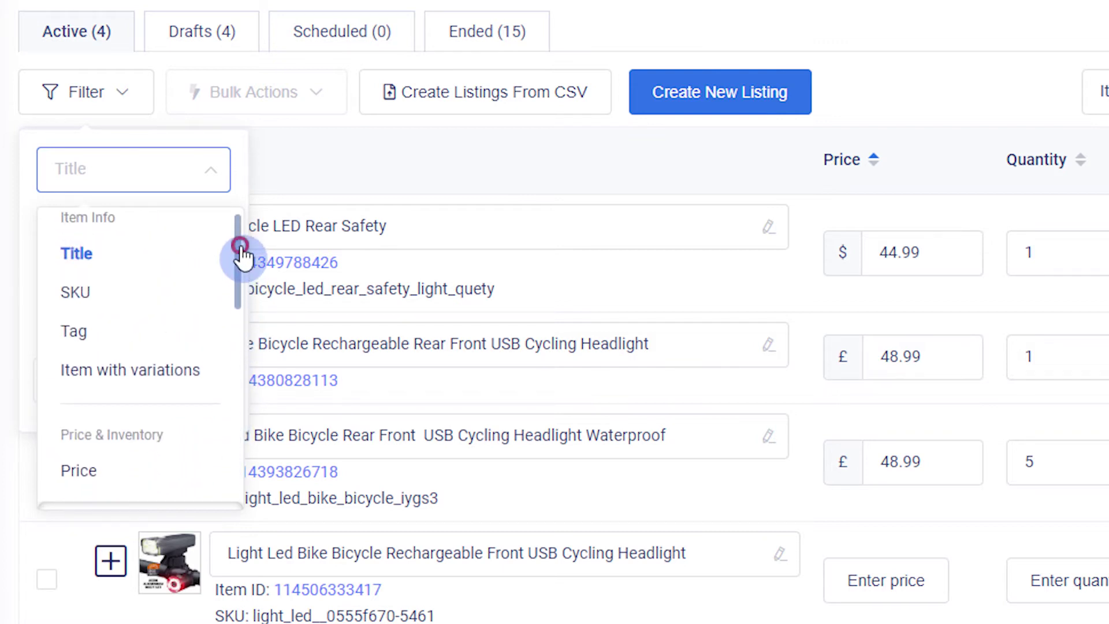
pyautogui.click(188, 266)
pyautogui.click(189, 251)
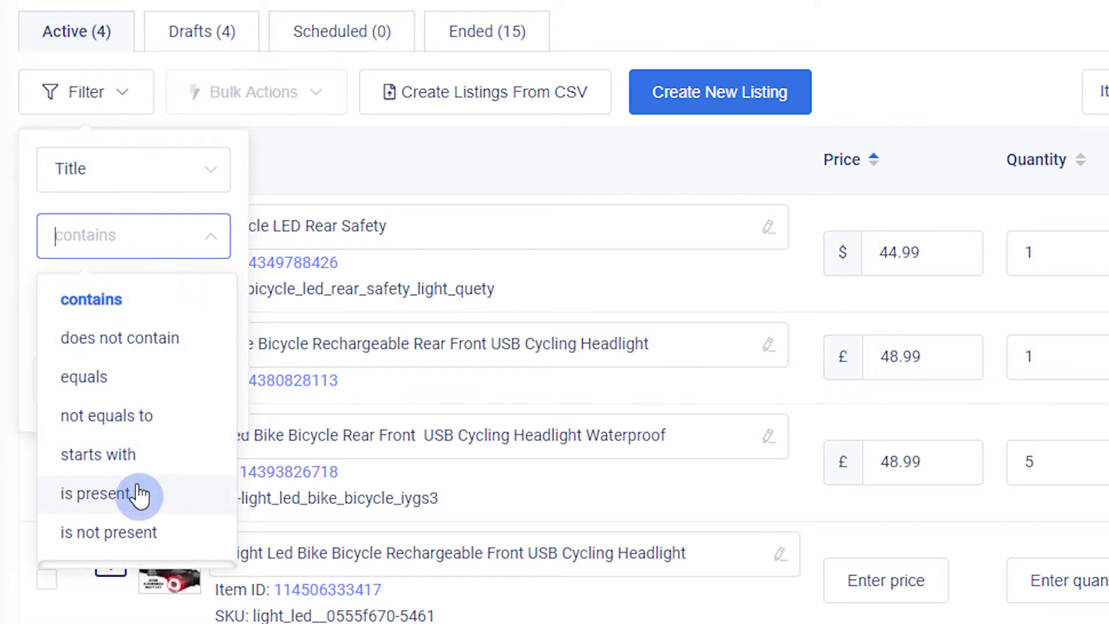
pyautogui.click(92, 299)
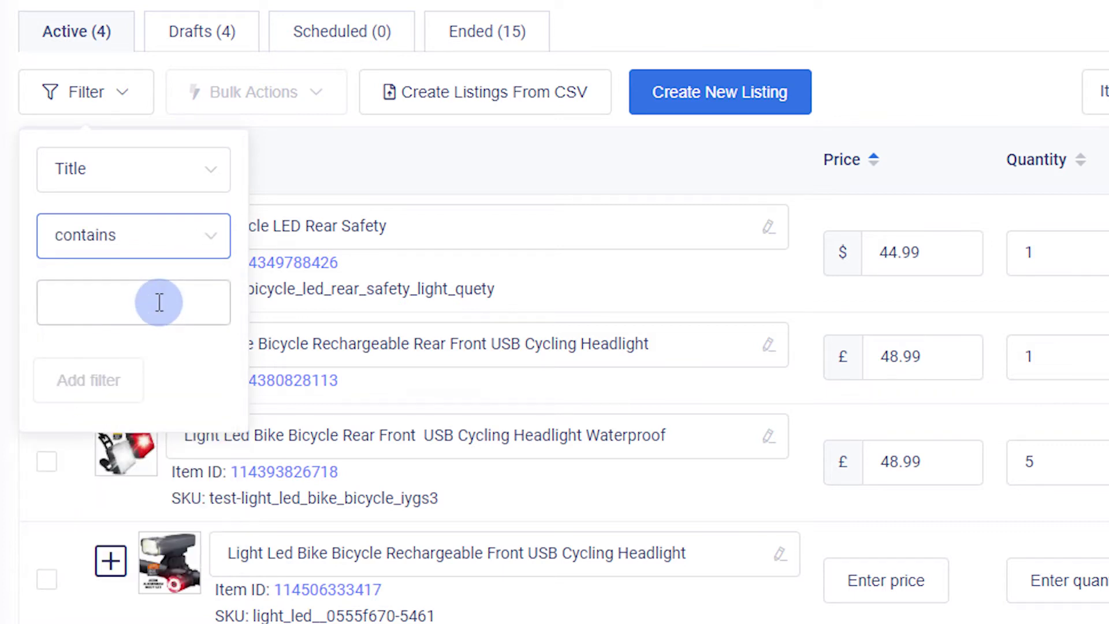
pyautogui.click(157, 303)
pyautogui.write('light')
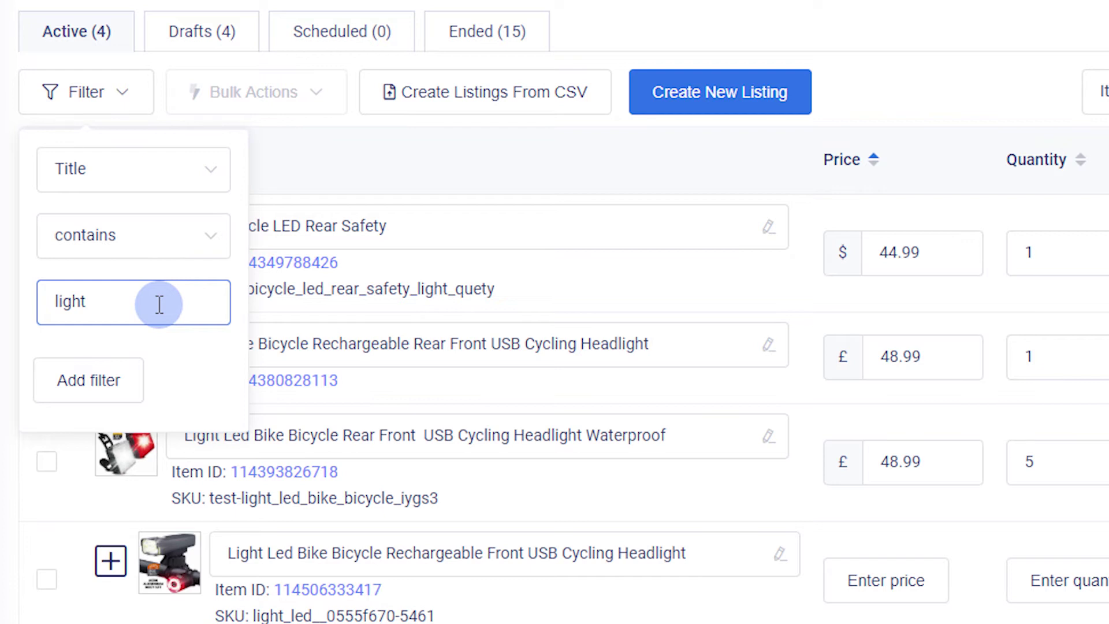
pyautogui.click(113, 380)
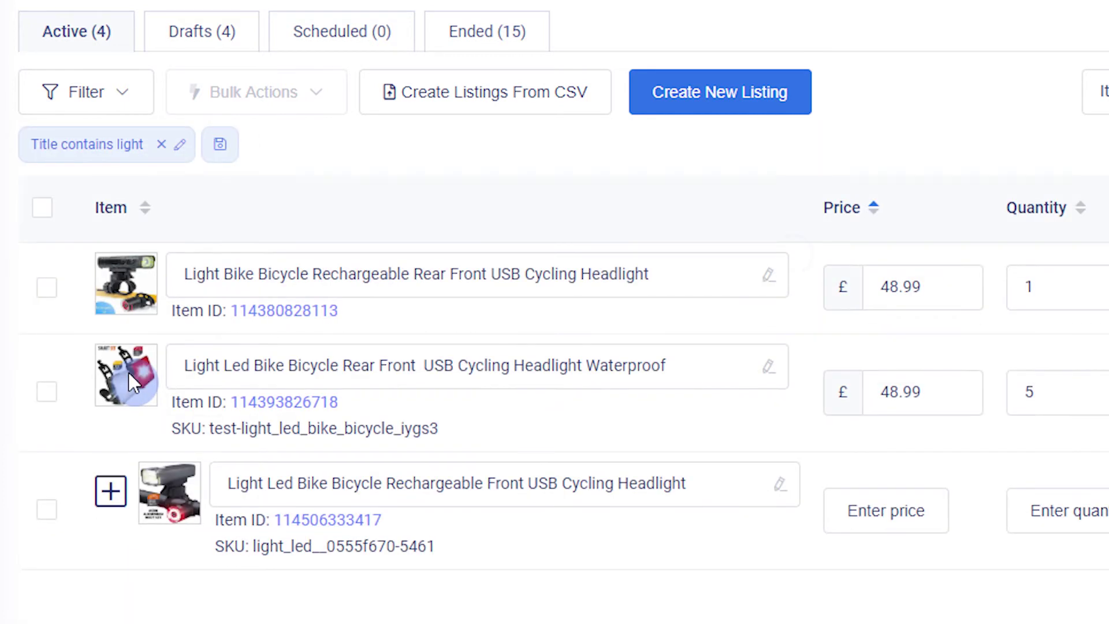
# Step: Replace the title filter with a 'Price less than 50' filter
pyautogui.click(86, 92)
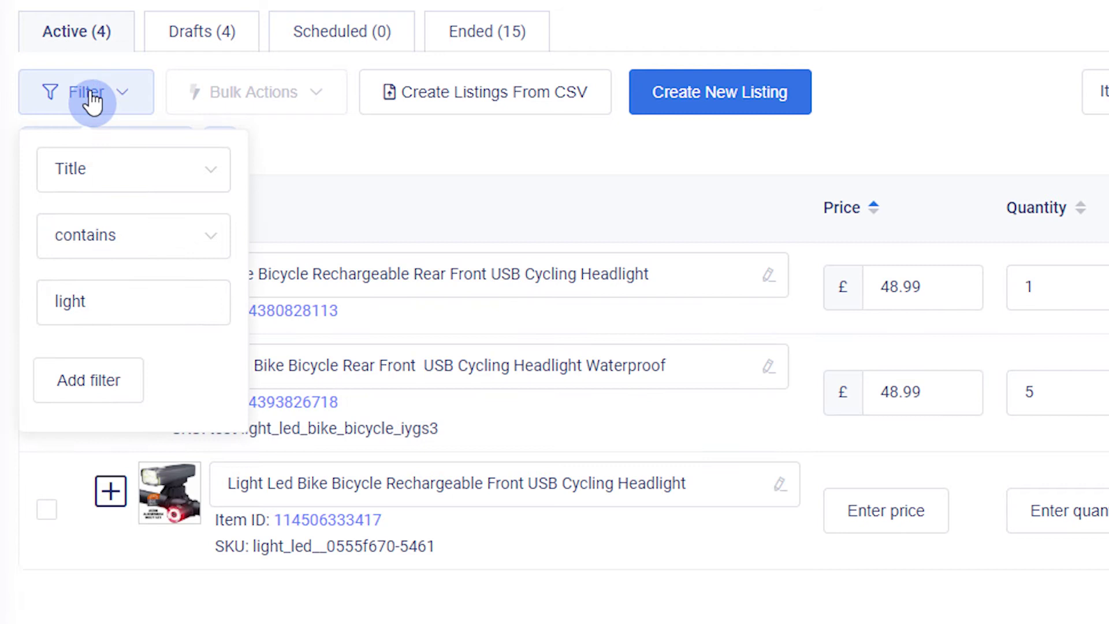
pyautogui.click(196, 181)
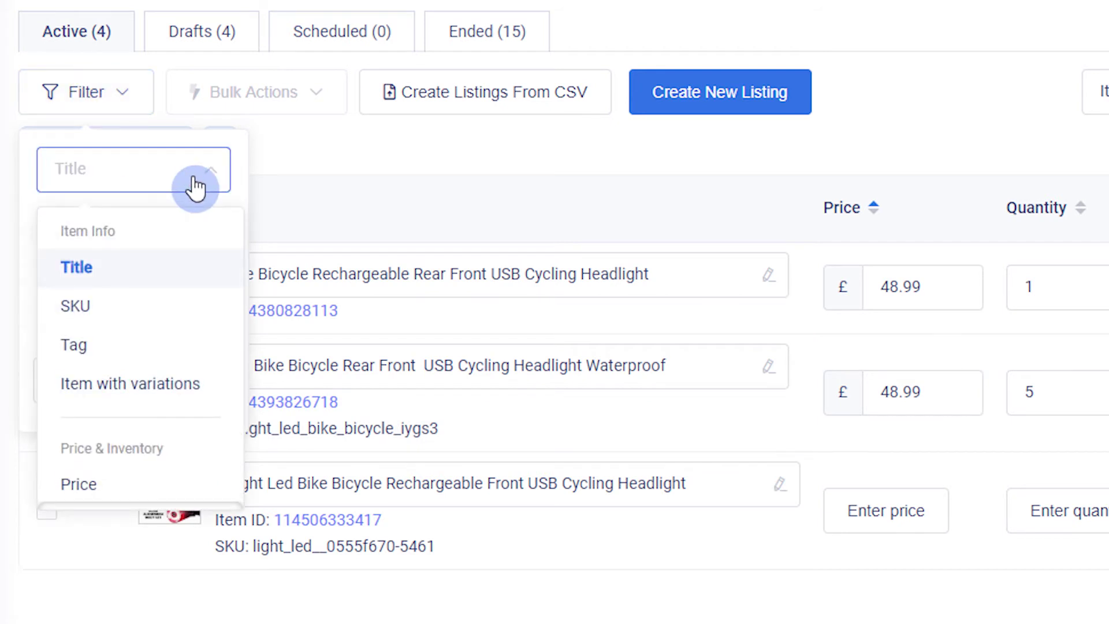
pyautogui.click(79, 483)
pyautogui.click(156, 235)
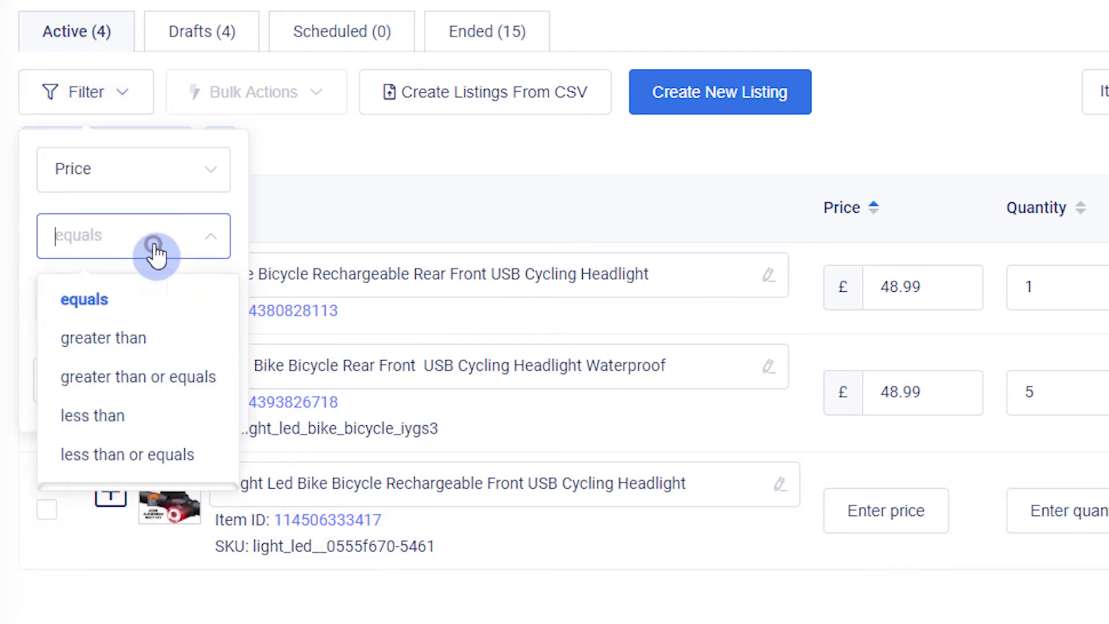
pyautogui.click(95, 416)
pyautogui.click(102, 301)
pyautogui.write('50')
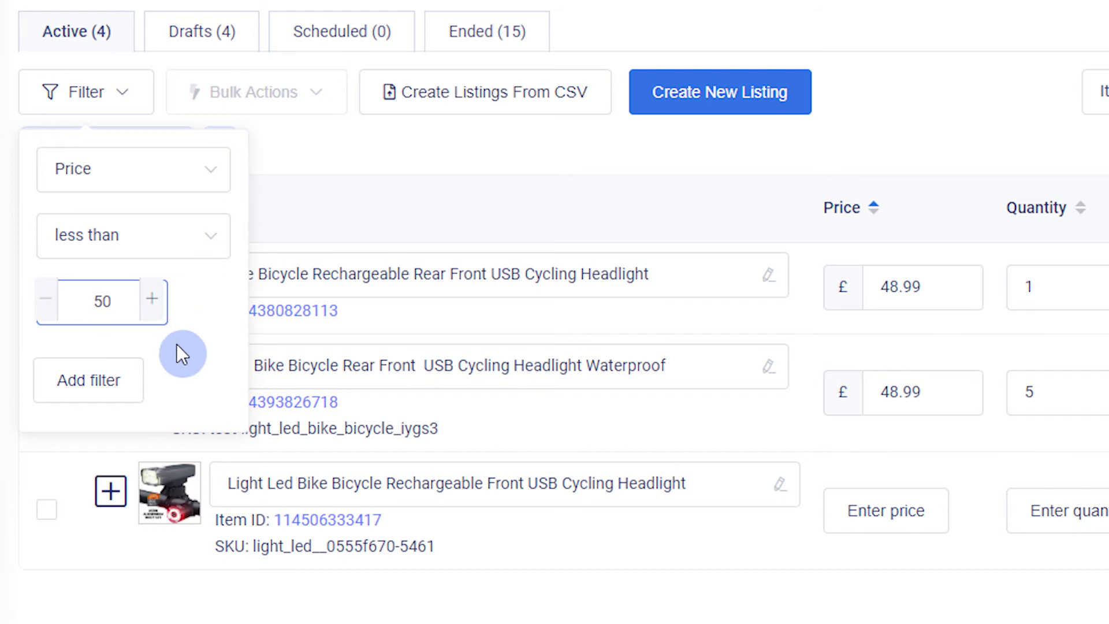
pyautogui.click(89, 380)
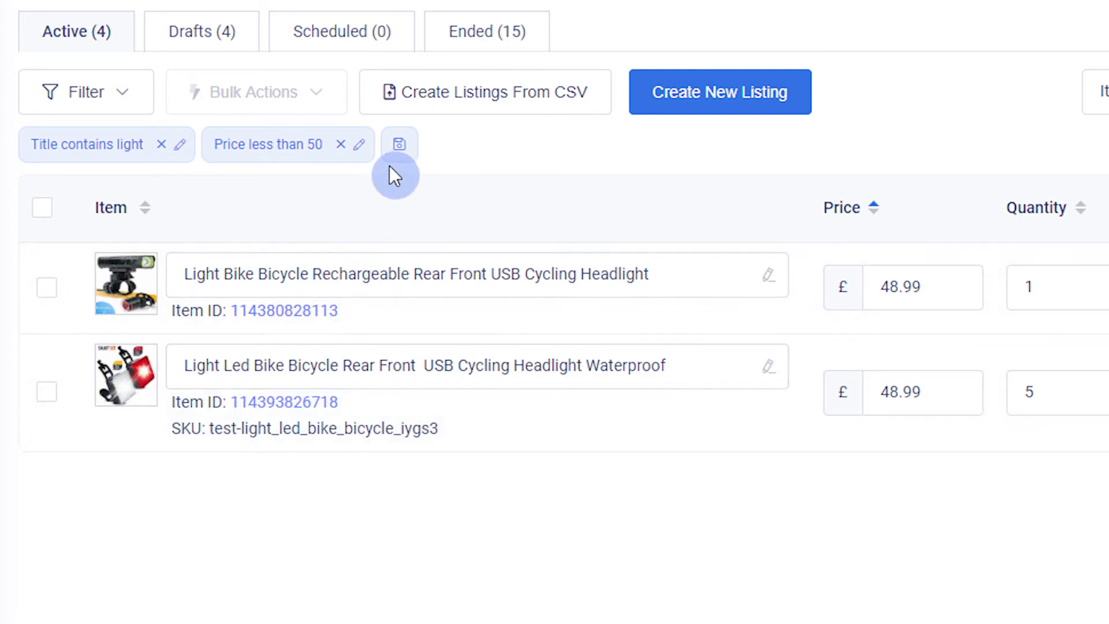
# Step: Save the current filters as quick filter 'Lights < 50' and pick it from Quick Filters
pyautogui.click(399, 145)
pyautogui.click(494, 246)
pyautogui.write('Lights < 50')
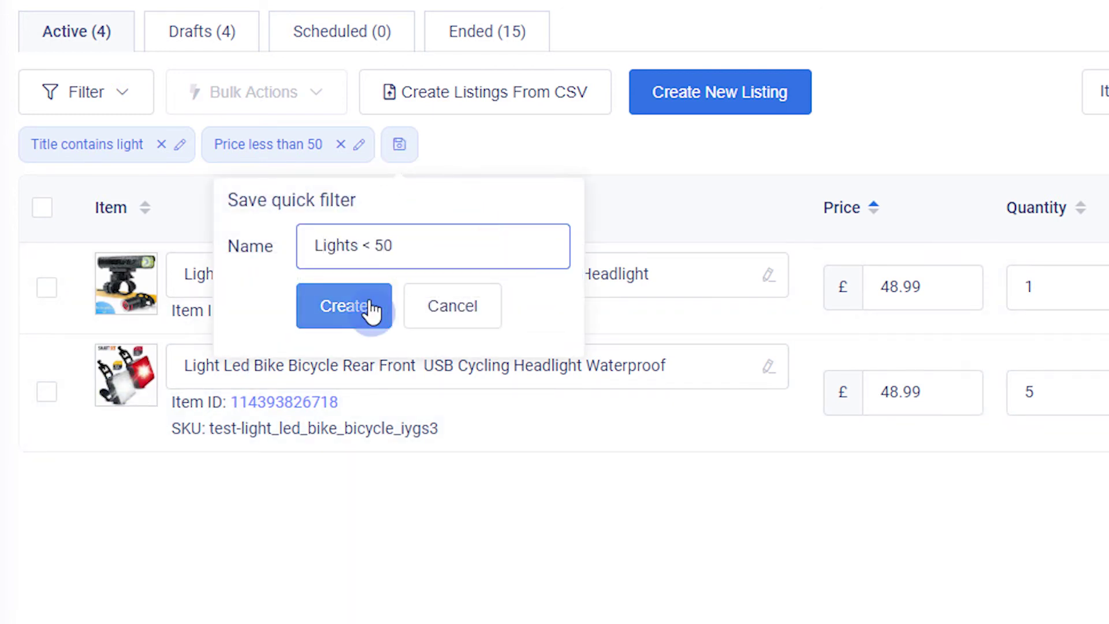
pyautogui.click(371, 306)
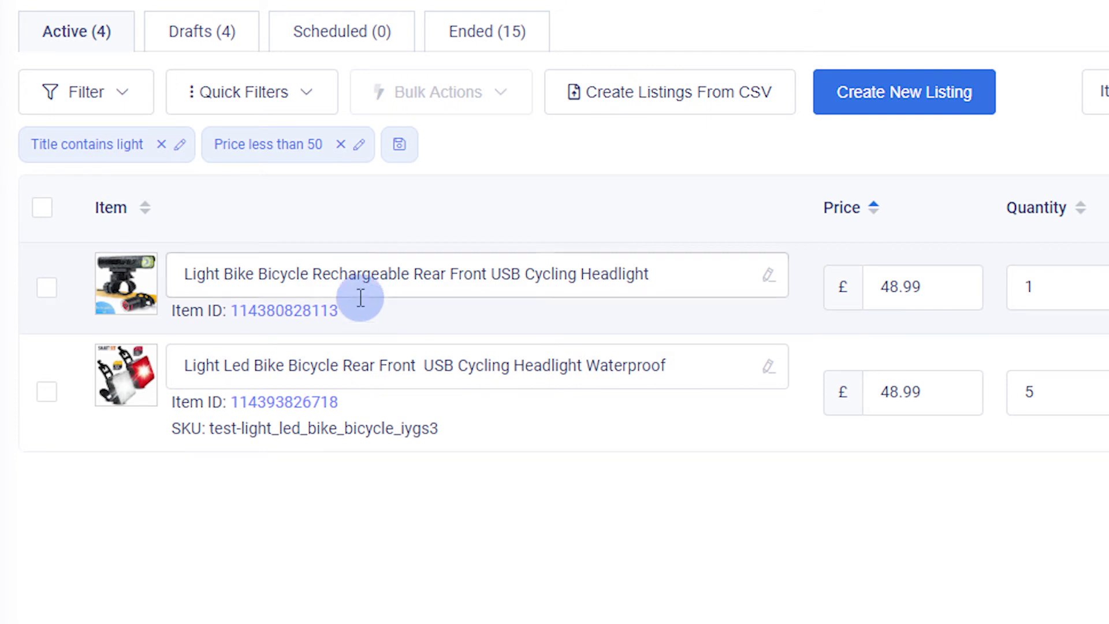
pyautogui.click(260, 92)
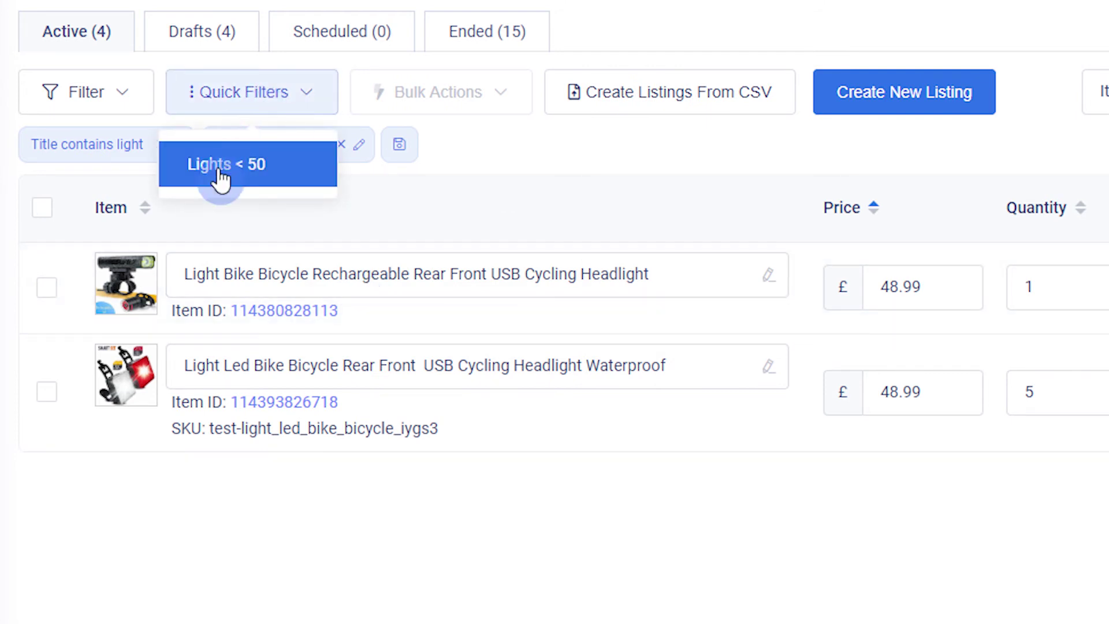
pyautogui.click(220, 168)
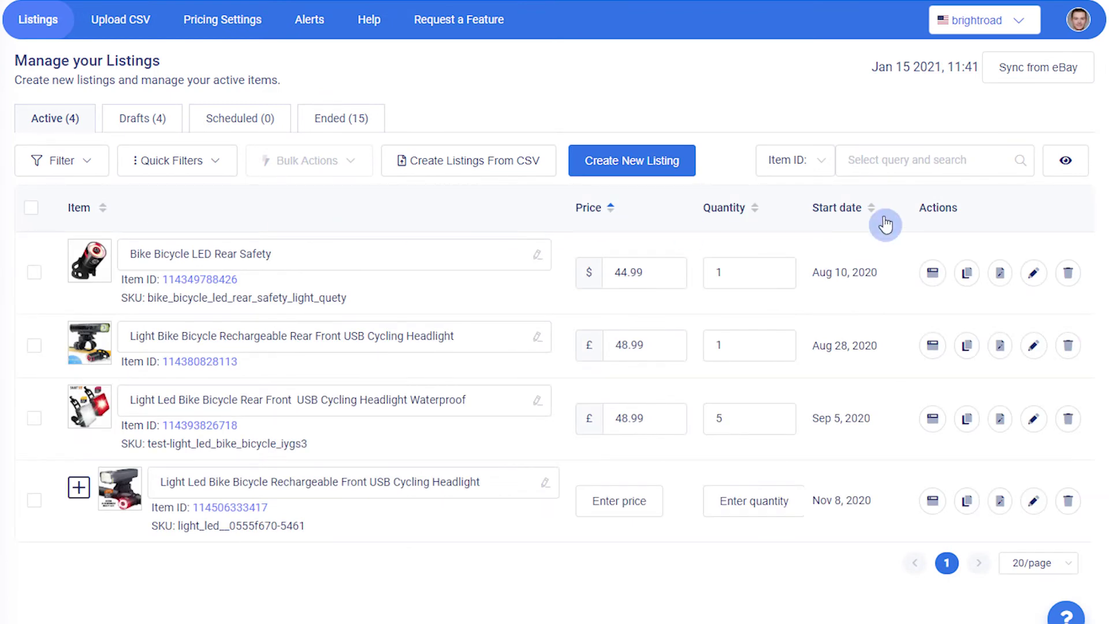
# Step: Show the Tags column and tag the first three listings 'supplier 1'
pyautogui.click(1066, 160)
pyautogui.click(996, 193)
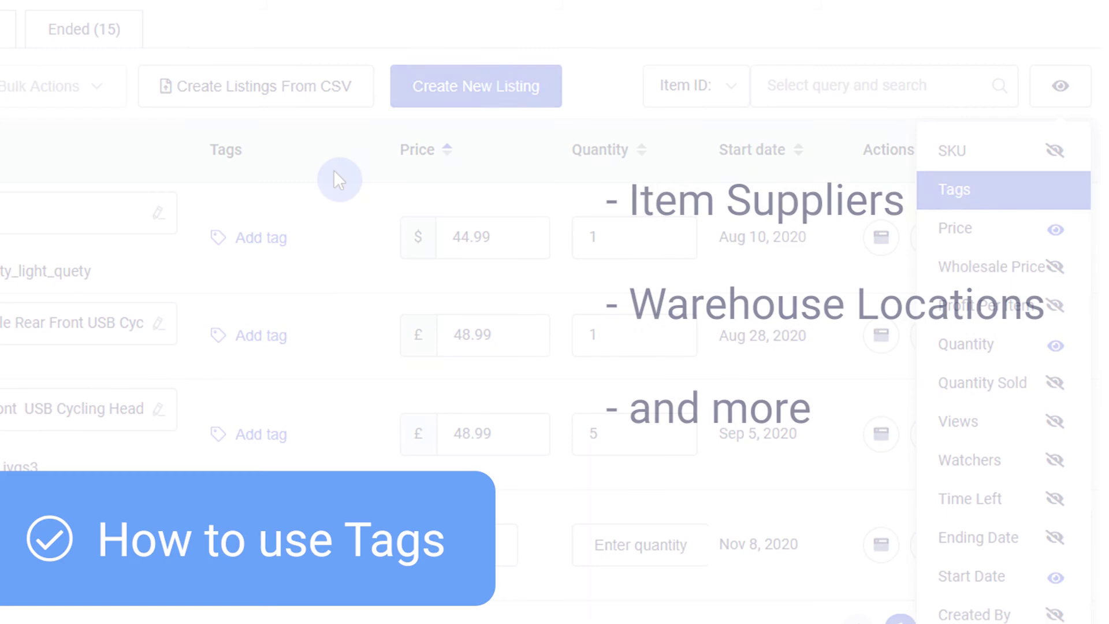
pyautogui.click(268, 238)
pyautogui.write('supplier 1')
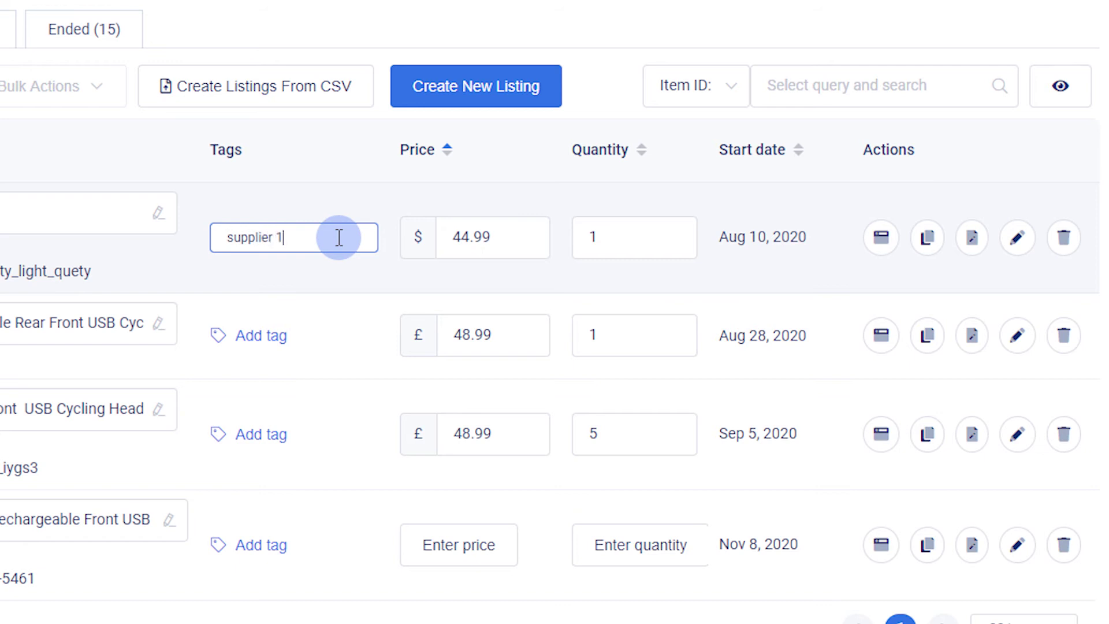
pyautogui.press('Return')
pyautogui.click(261, 335)
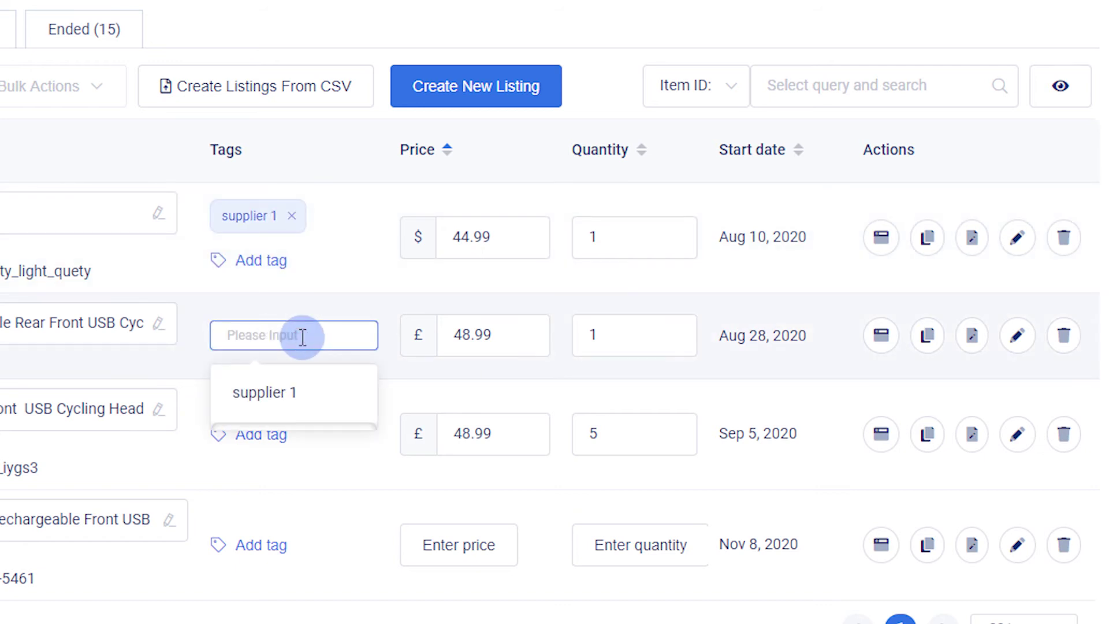
pyautogui.click(314, 410)
pyautogui.click(261, 435)
pyautogui.click(305, 462)
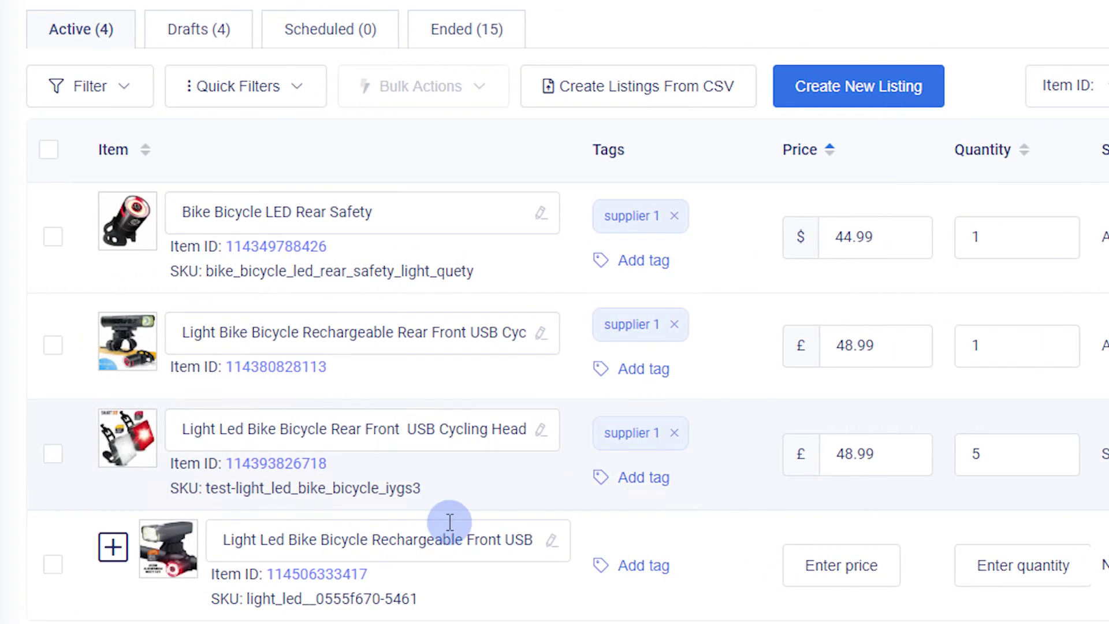
# Step: Select a listing, view the bulk actions, then dismiss them and deselect all listings
pyautogui.click(54, 345)
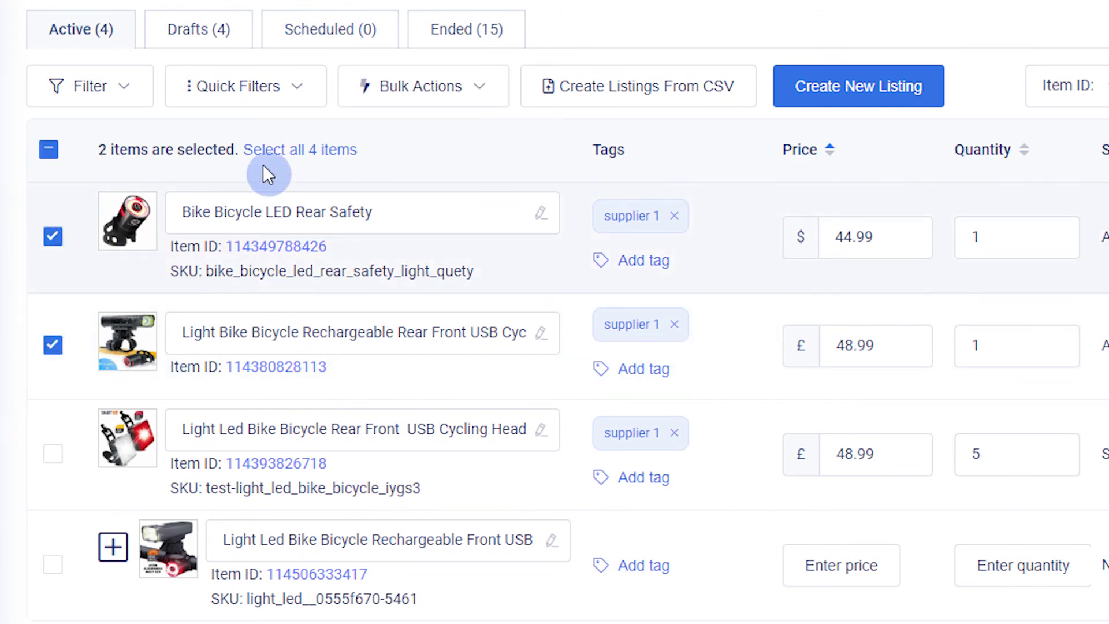
pyautogui.click(408, 91)
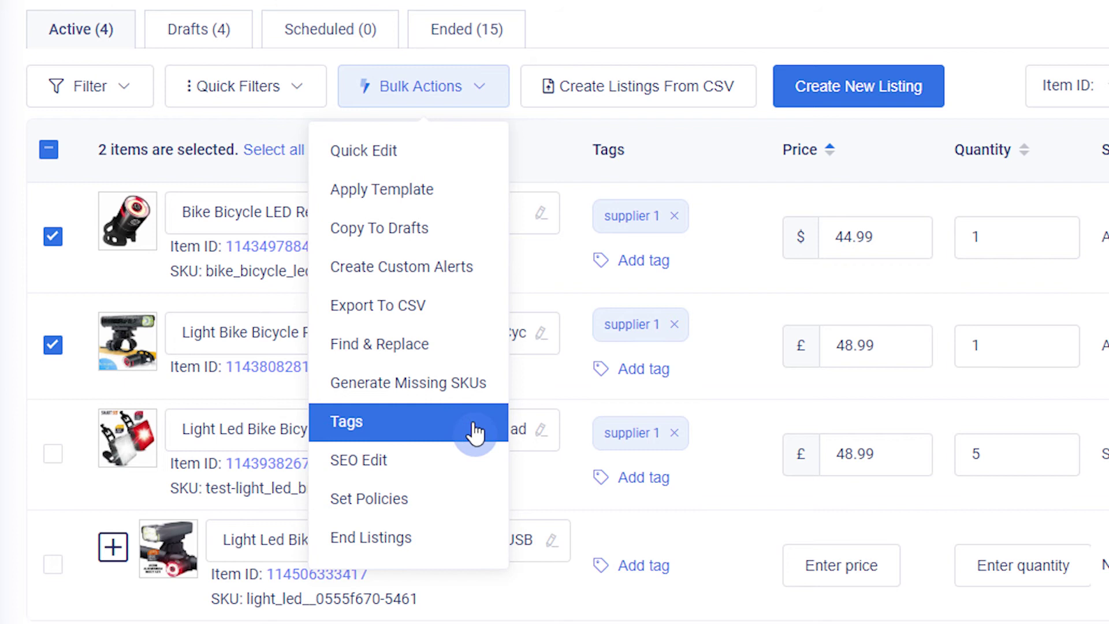
pyautogui.click(48, 149)
pyautogui.click(104, 87)
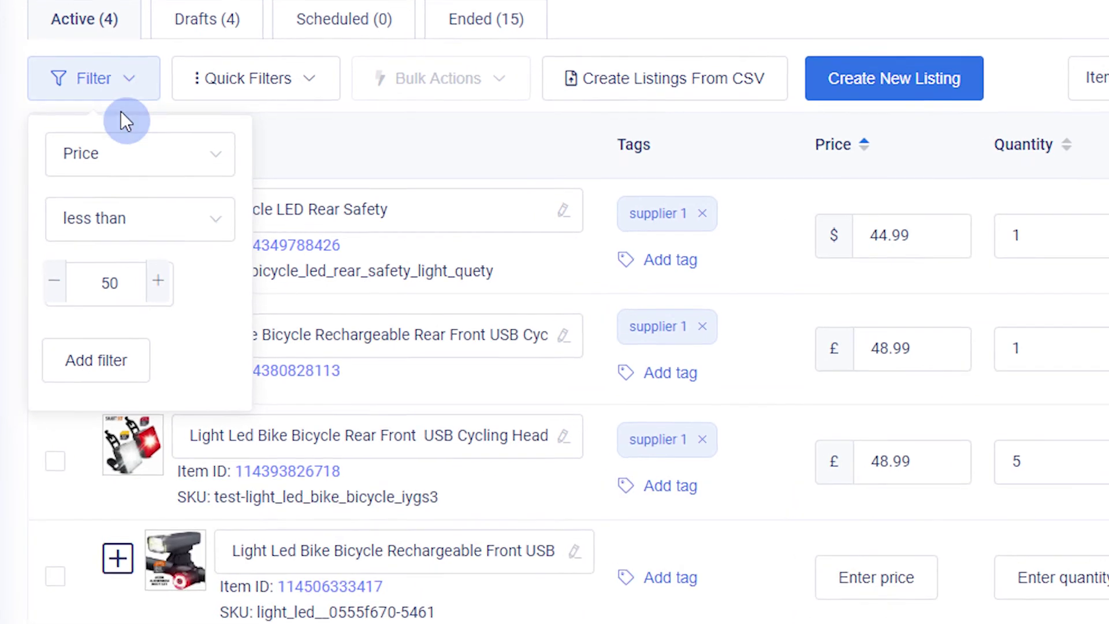
# Step: Add a 'Tag is supplier 1' filter
pyautogui.click(208, 158)
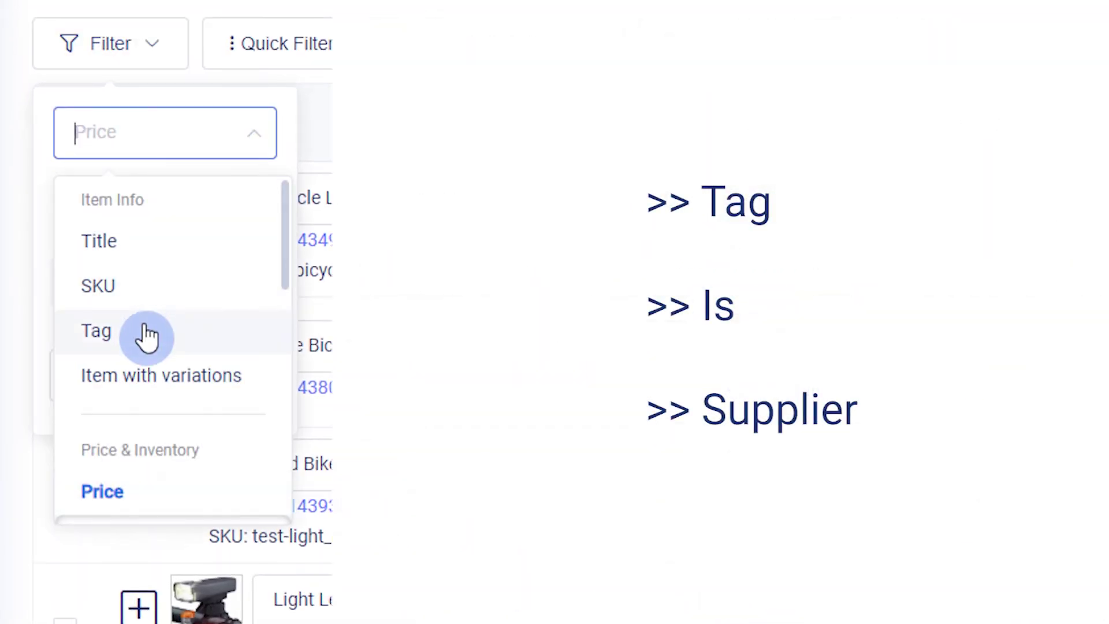
pyautogui.click(145, 334)
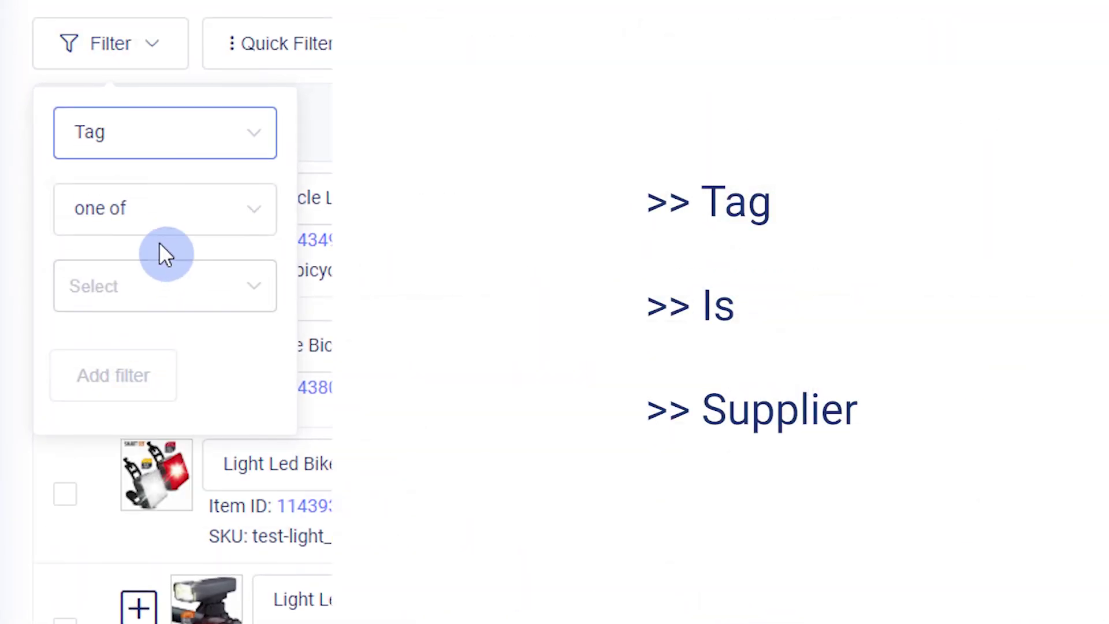
pyautogui.click(165, 209)
pyautogui.click(87, 318)
pyautogui.click(147, 288)
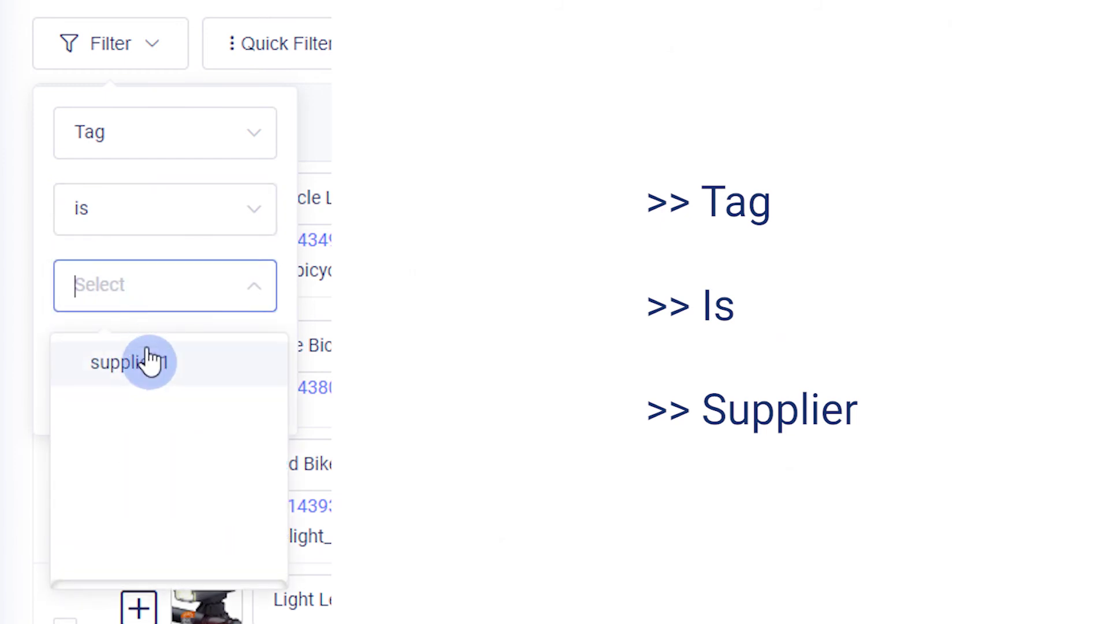
pyautogui.click(147, 362)
pyautogui.click(113, 376)
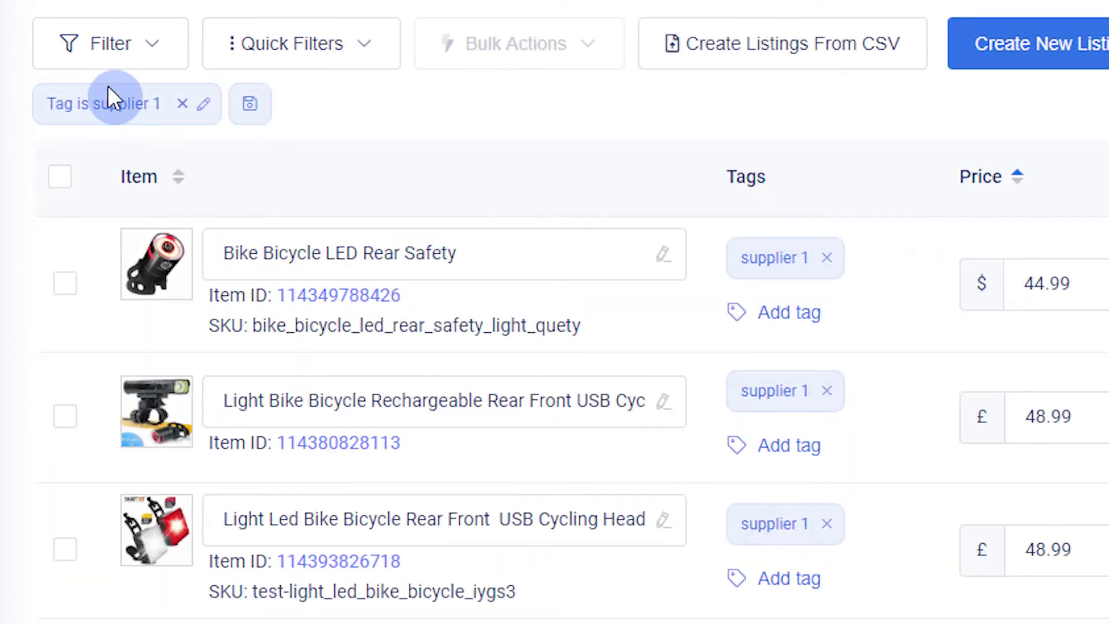
# Step: Add a 'Quantity less than 5' filter, leaving two listings
pyautogui.click(110, 43)
pyautogui.click(166, 132)
pyautogui.scroll(-3, 285, 228)
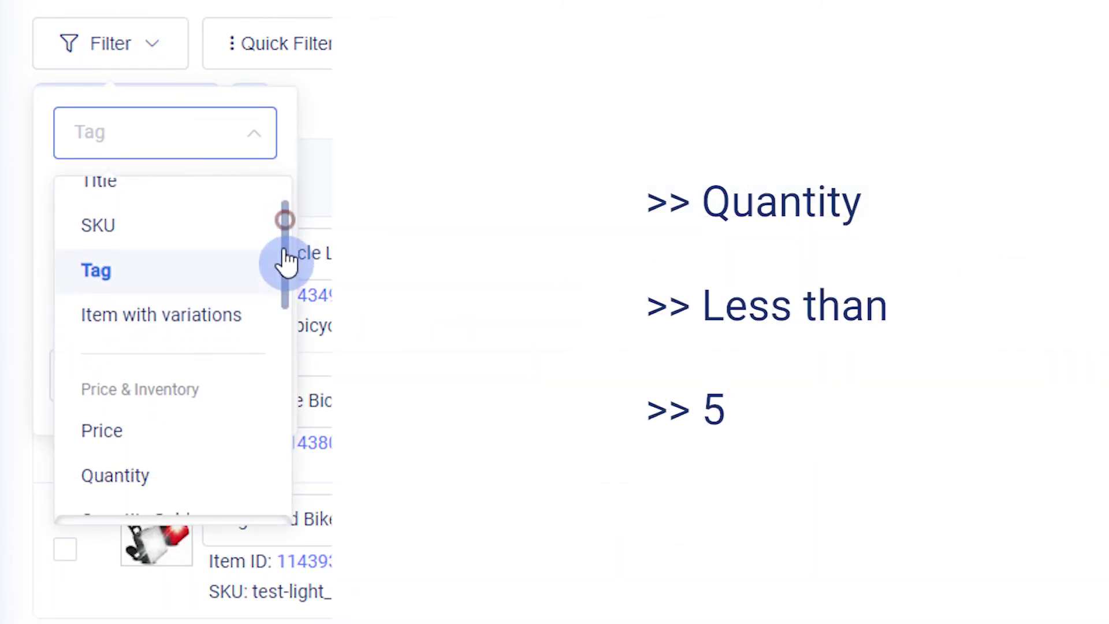
pyautogui.scroll(-3, 269, 296)
pyautogui.click(114, 292)
pyautogui.click(235, 212)
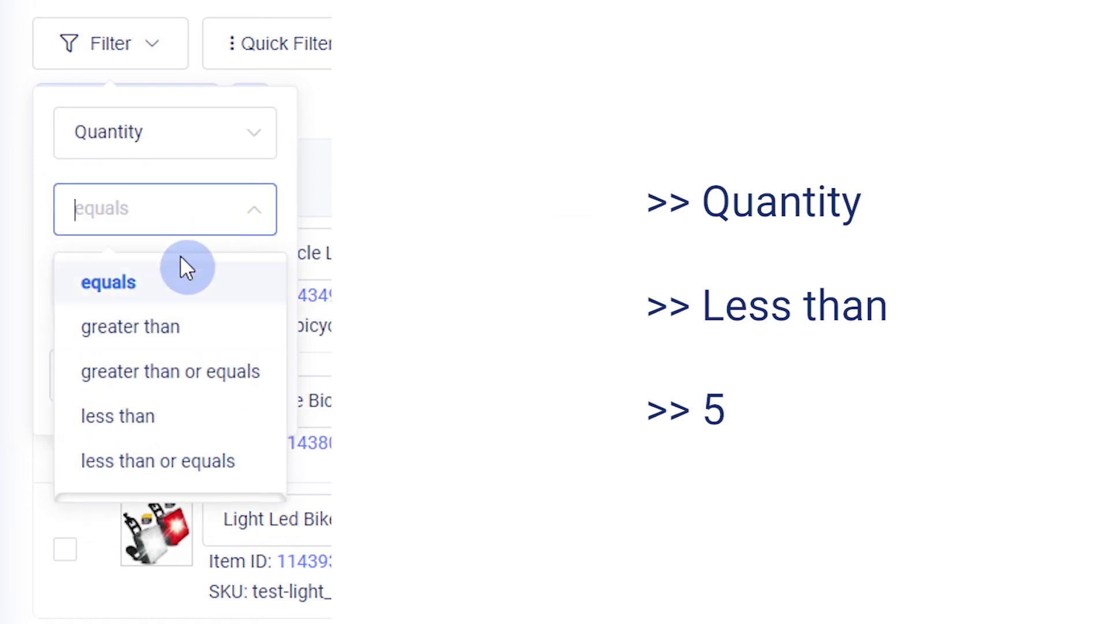
pyautogui.click(113, 415)
pyautogui.doubleClick(128, 284)
pyautogui.write('5')
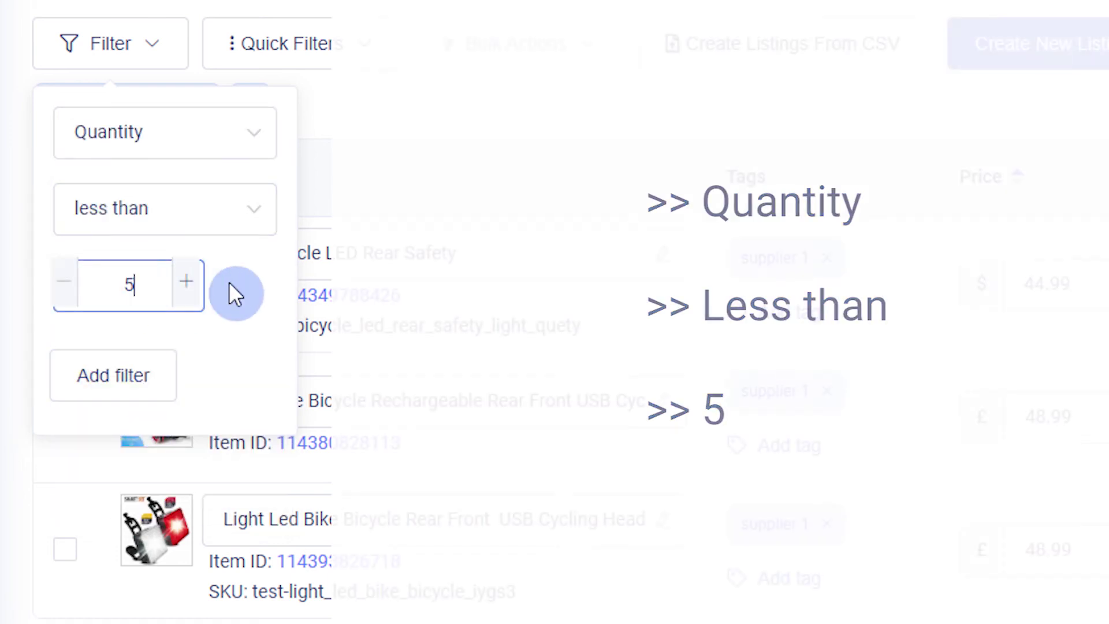
pyautogui.click(113, 375)
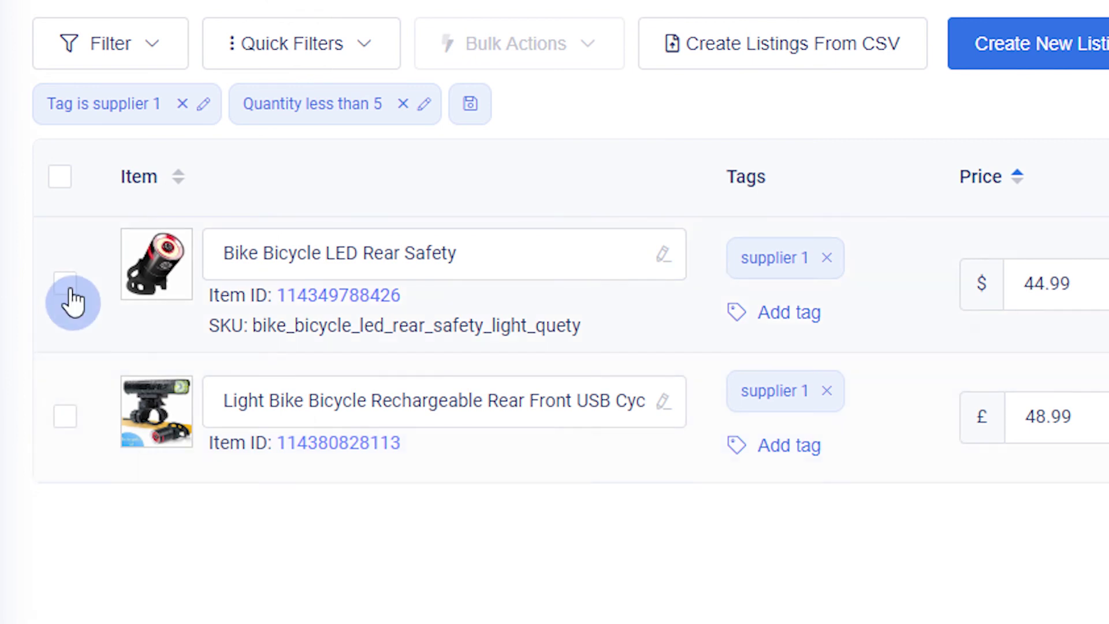
# Step: Tick select-all for the two filtered listings and open the Bulk Actions dropdown
pyautogui.click(60, 178)
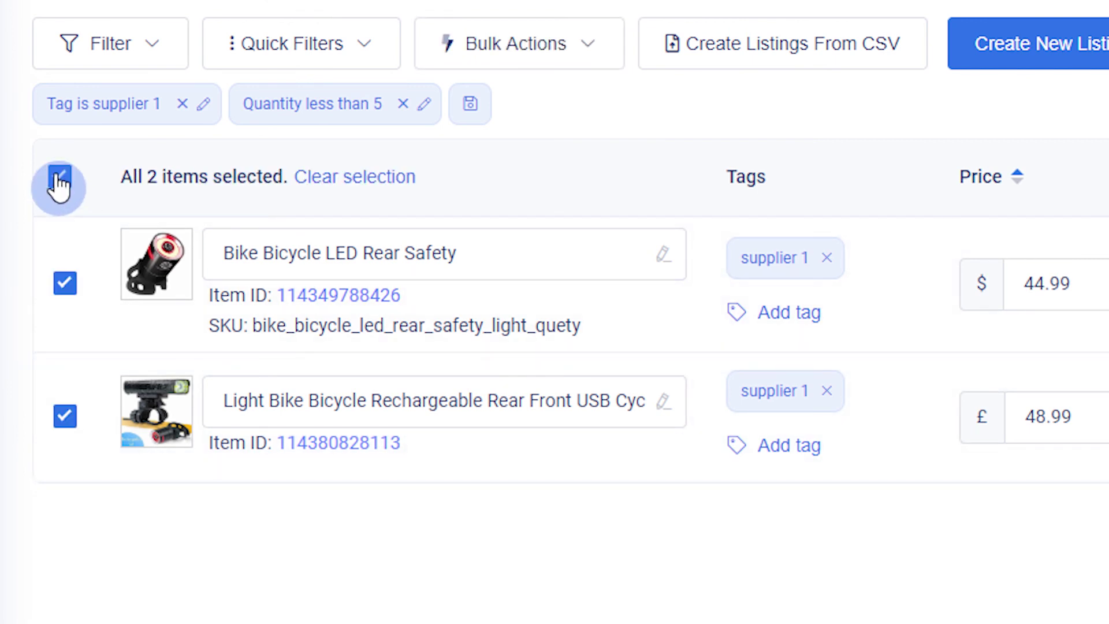
pyautogui.click(567, 48)
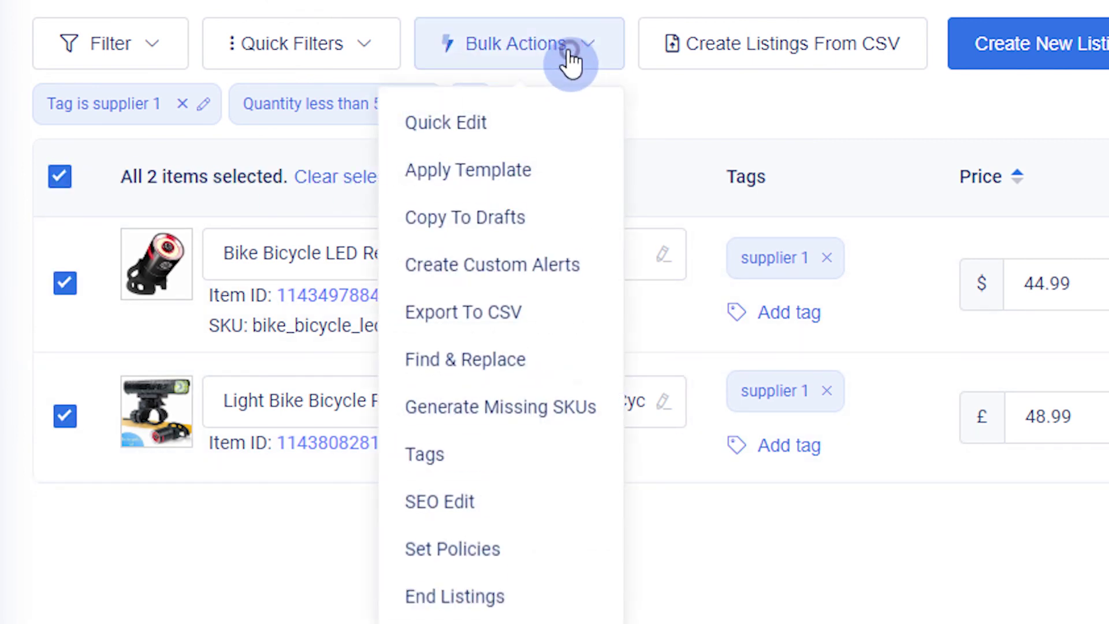